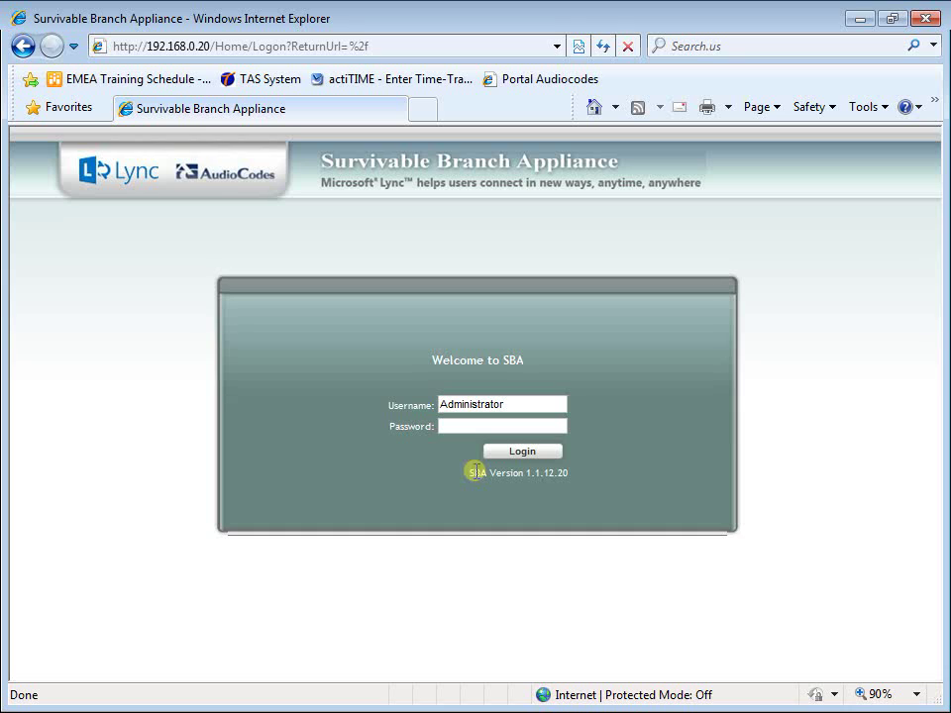
Step: Enter the admin password and sign in to the SBA web UI as Administrator
text(*******)
click(525, 456)
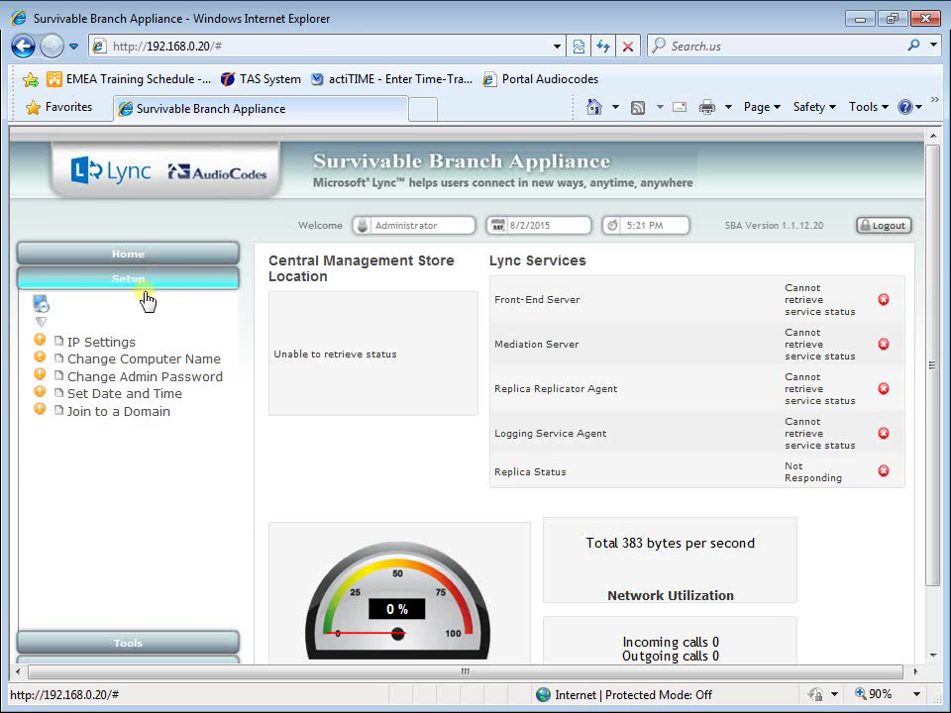
Step: In IP Settings, switch the External NIC from DHCP to static IP 10.15.11.6
click(116, 351)
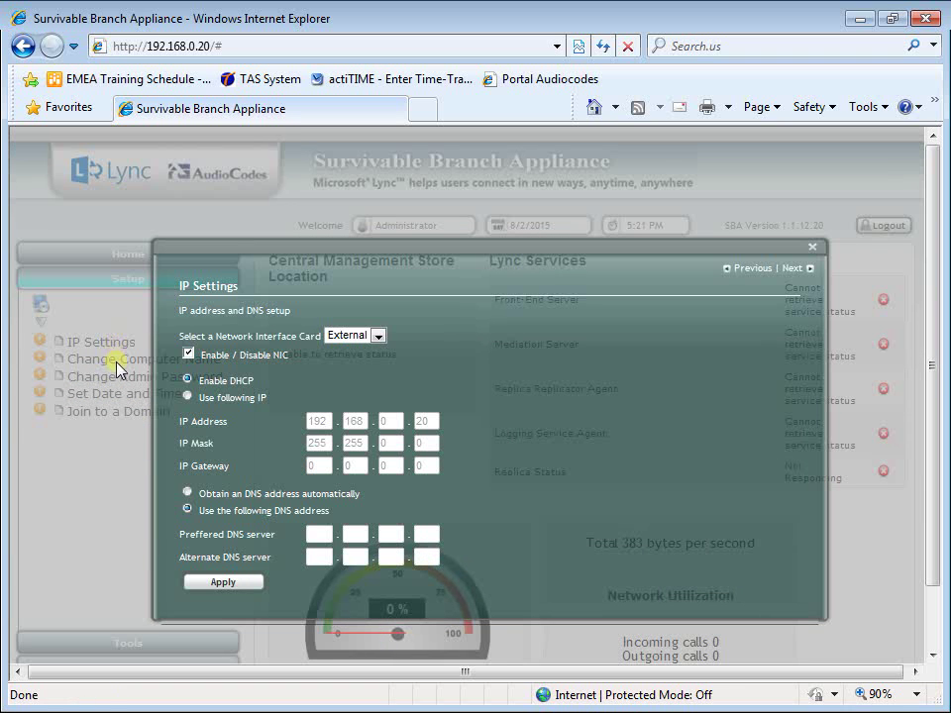
click(379, 338)
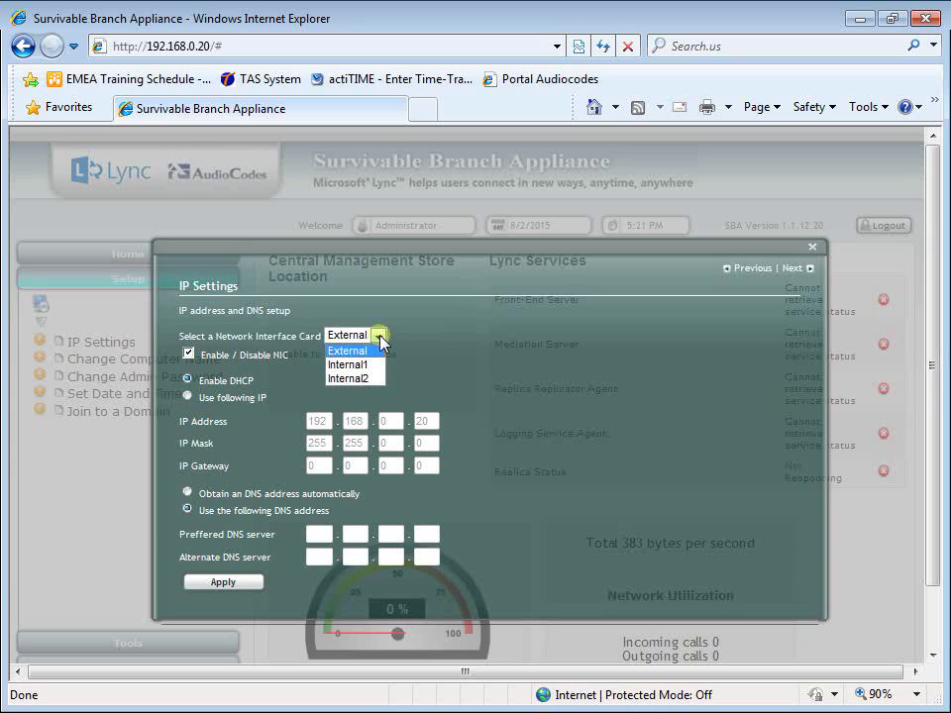
click(379, 340)
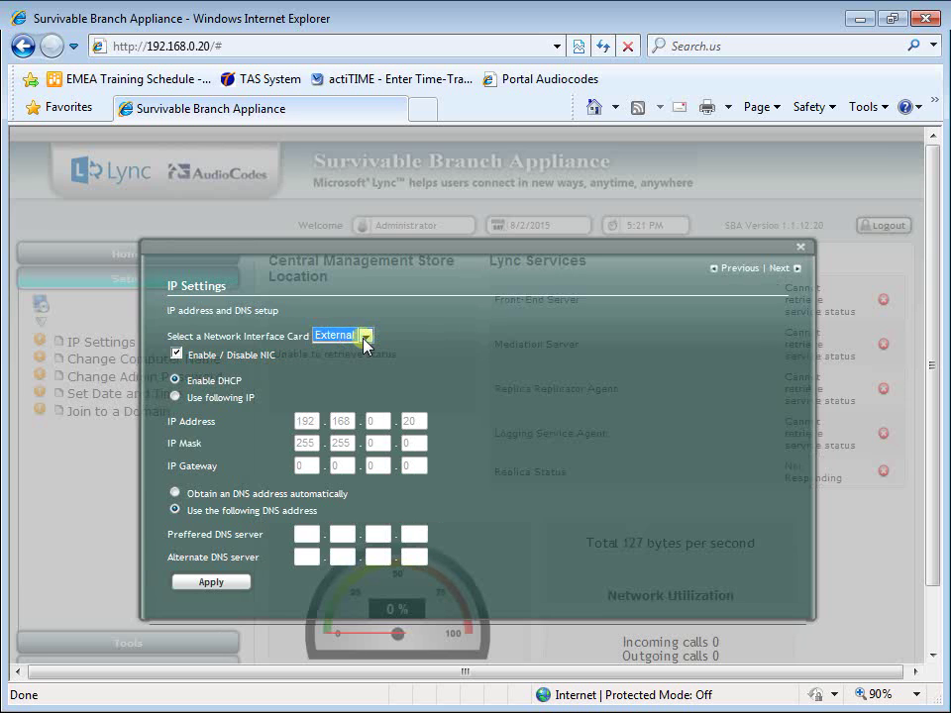
click(176, 395)
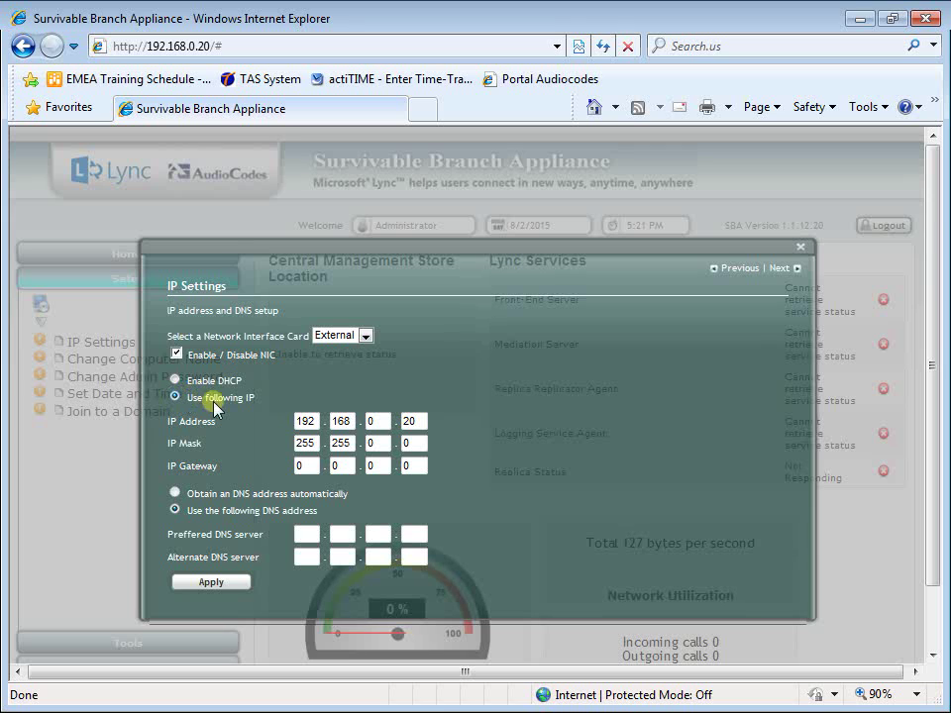
click(306, 420)
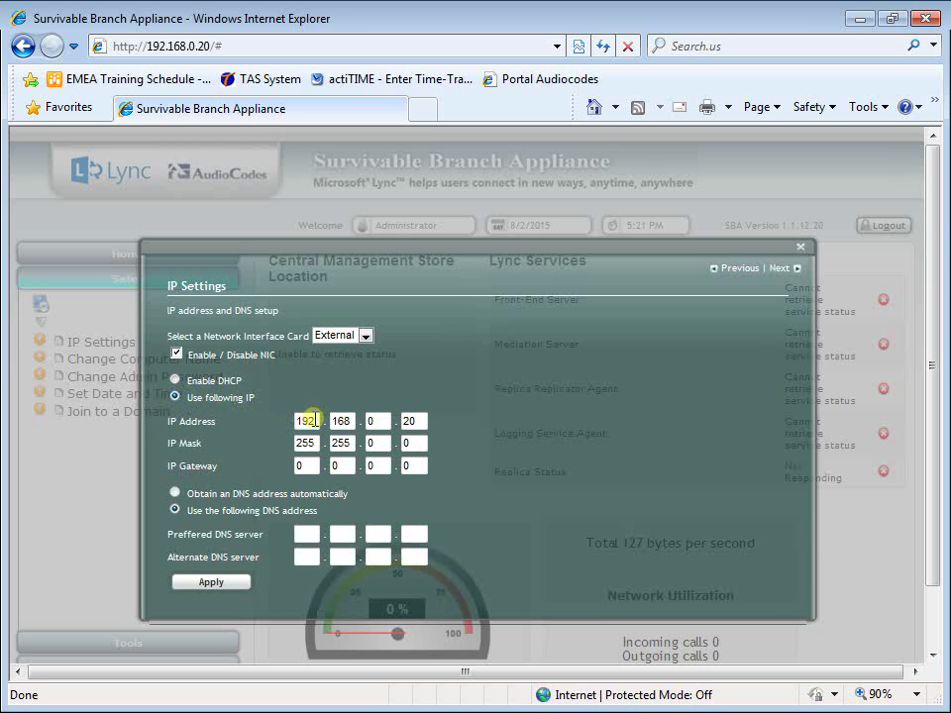
drag(309, 420, 300, 417)
text(10)
mouse_move(352, 421)
mouse_down()
mouse_move(332, 420)
mouse_move(352, 421)
mouse_up()
text(15.)
text(11)
double_click(405, 421)
text(6)
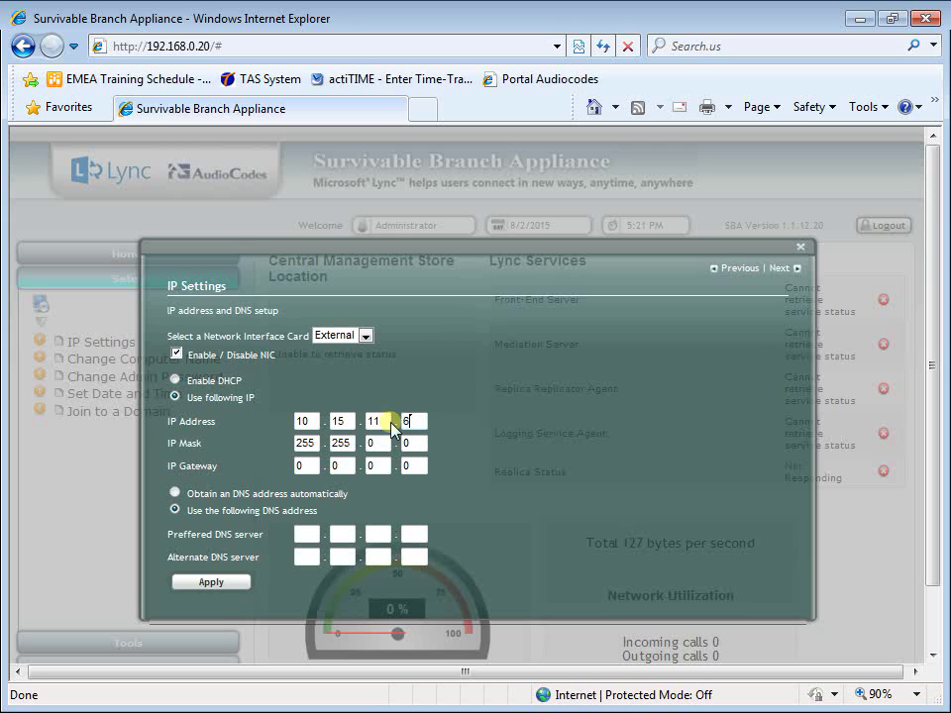
Step: Set the subnet mask to 255.255.0.0 and the default gateway to 10.15.0.1
drag(315, 443, 294, 443)
text(255)
drag(350, 443, 331, 443)
text(255)
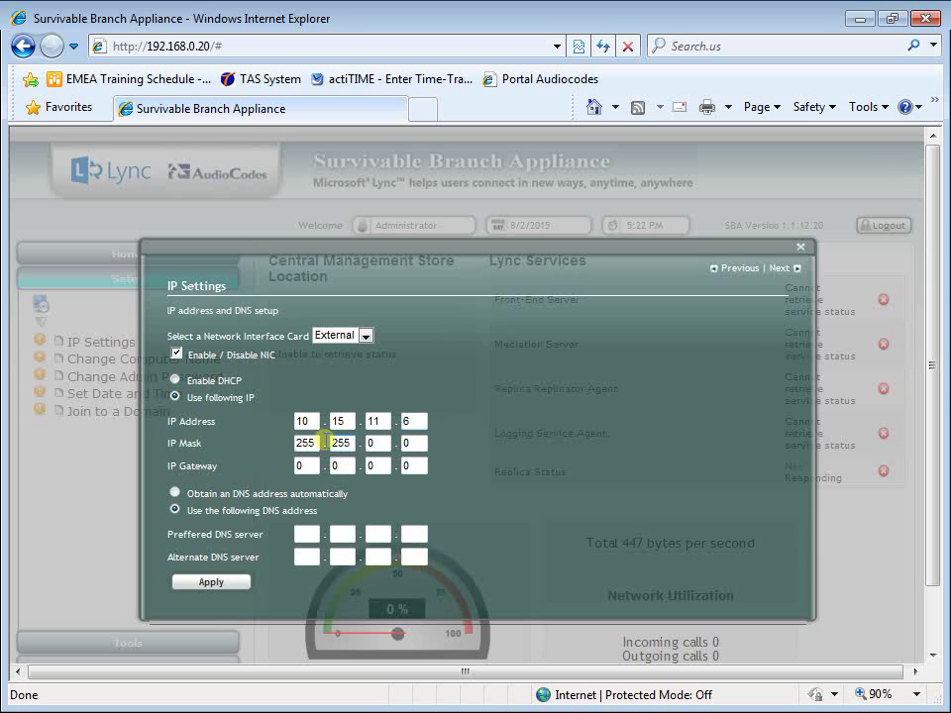
double_click(314, 464)
text(0)
drag(314, 463, 287, 468)
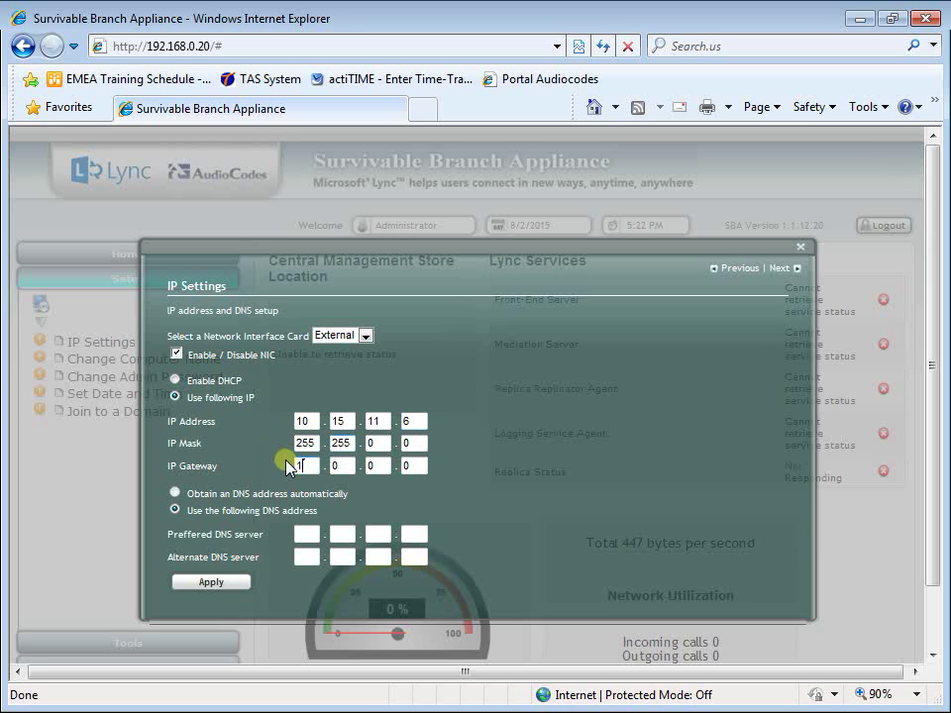
text(10)
drag(332, 460, 324, 463)
text(15)
drag(409, 464, 396, 466)
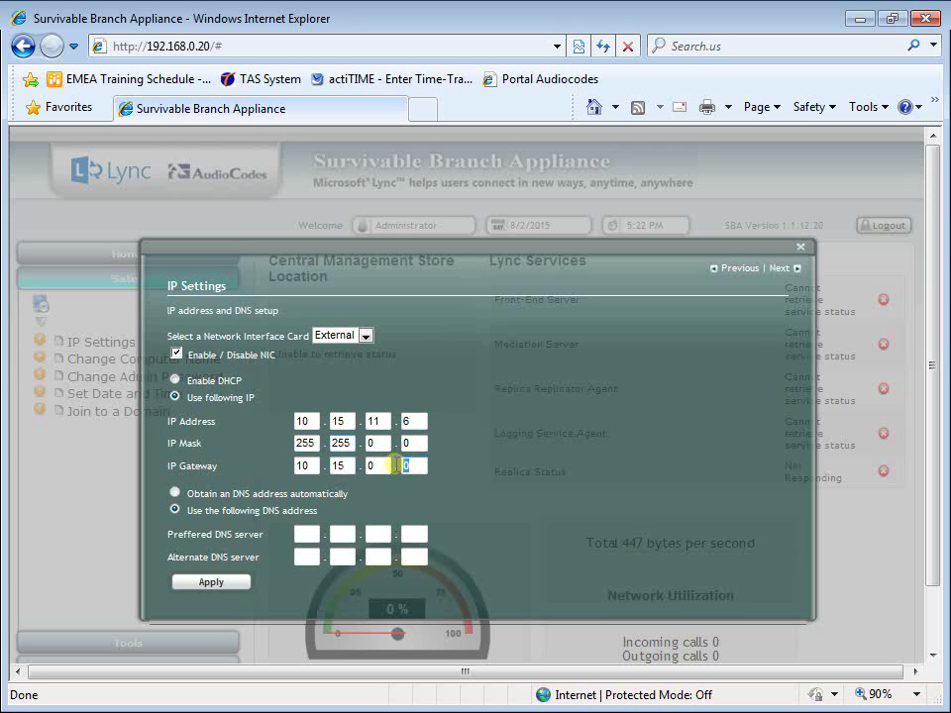
text(1)
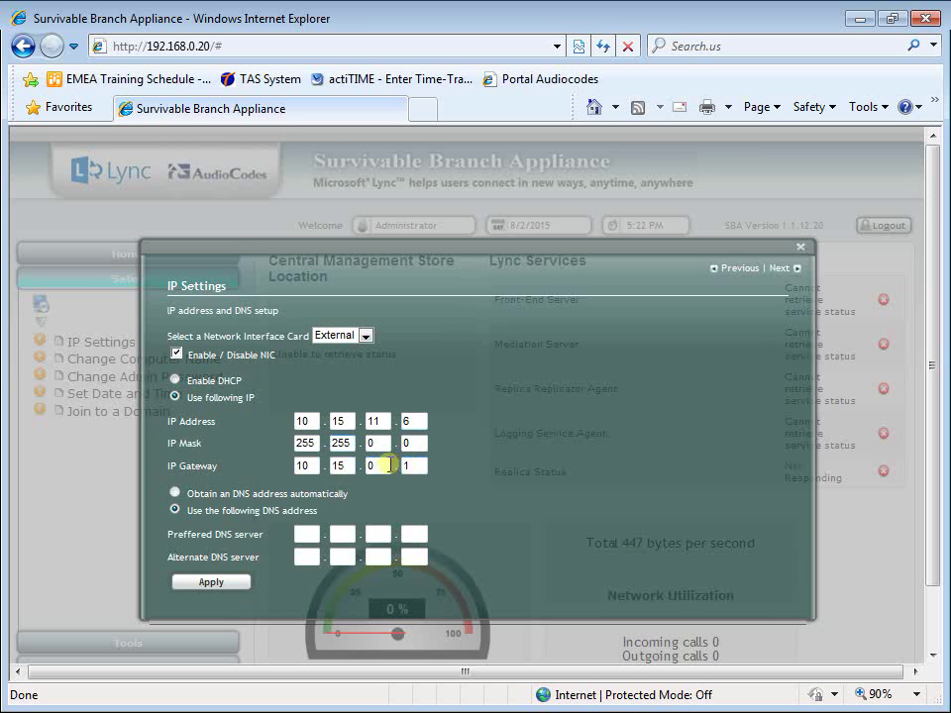
Step: Enter preferred DNS server 10.15.10.1, apply the settings and acknowledge the re-login alert
click(307, 534)
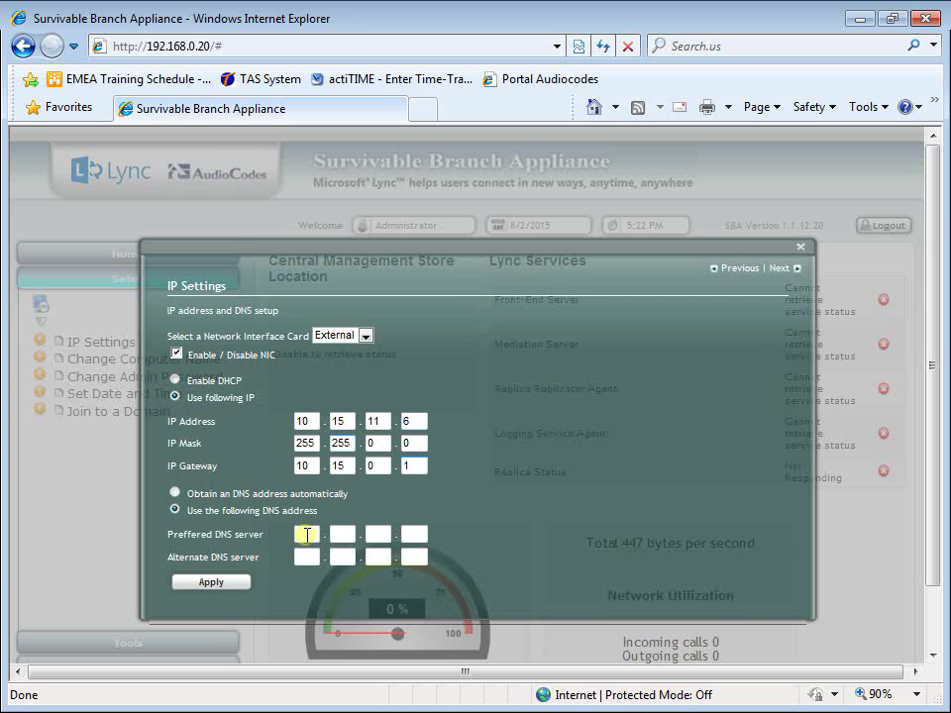
text(10)
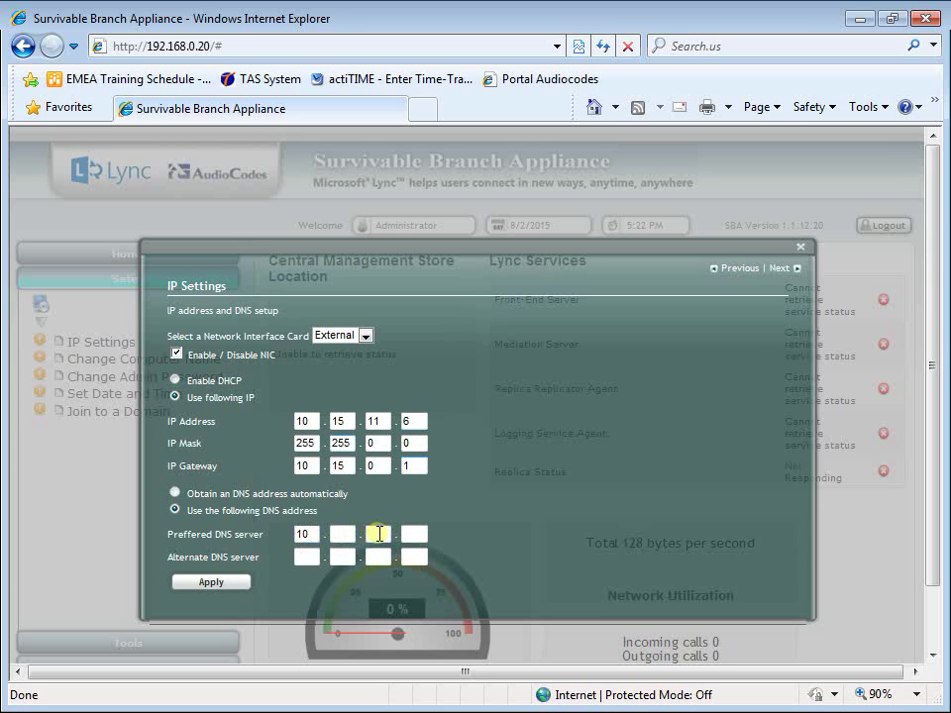
click(350, 534)
text(15)
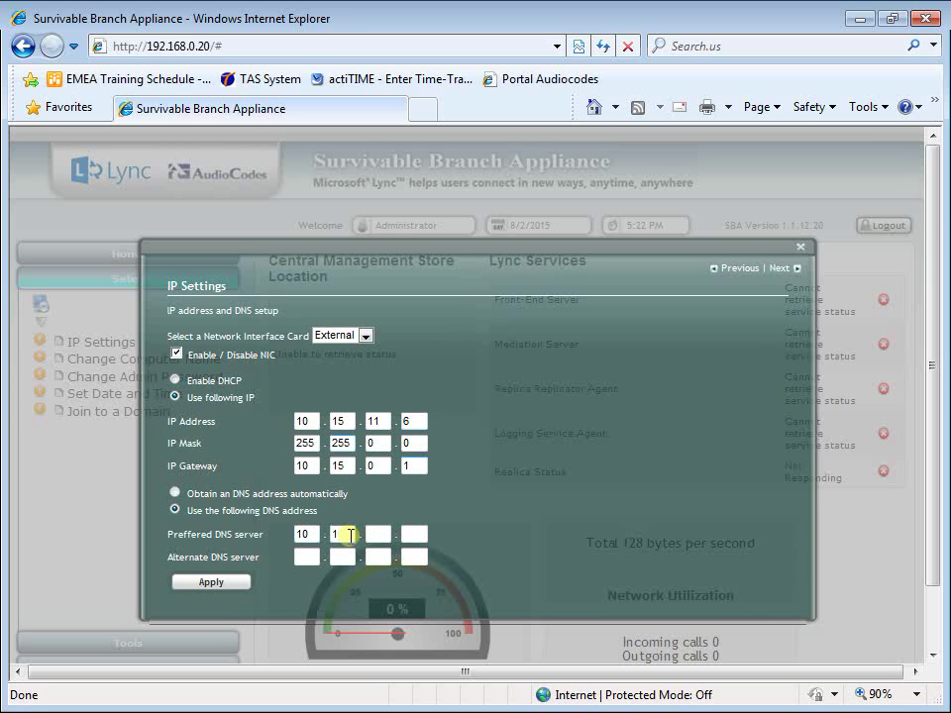
click(374, 534)
text(10)
click(415, 535)
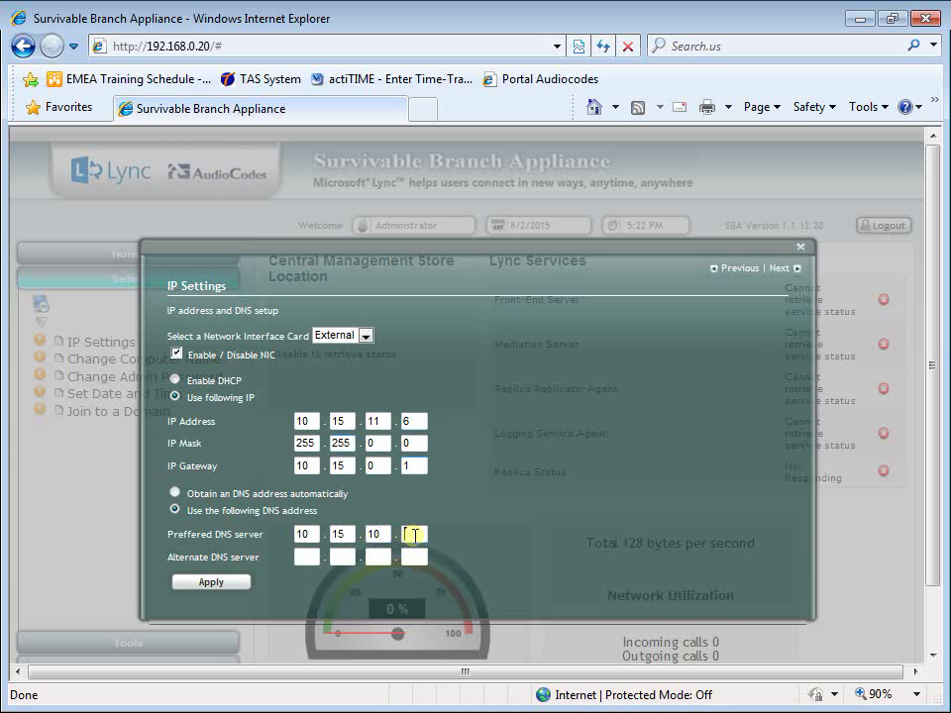
text(1)
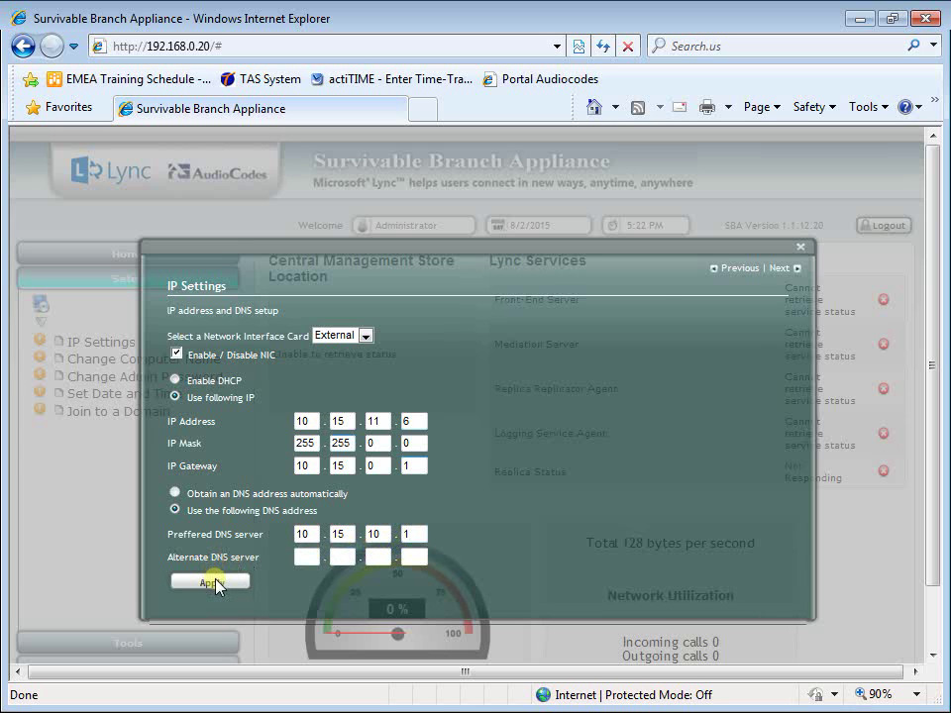
click(212, 581)
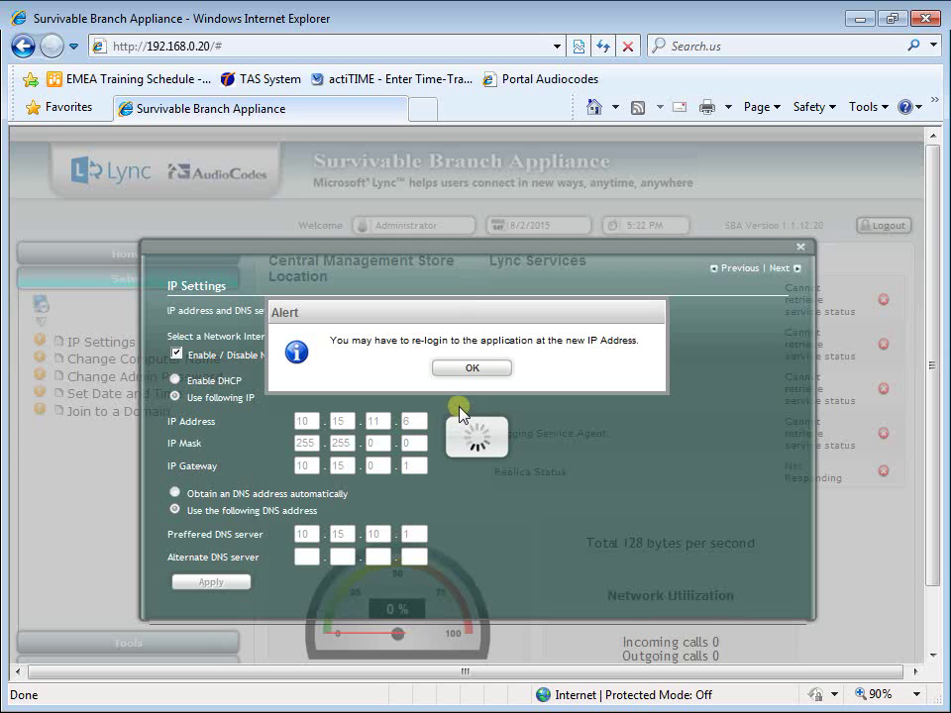
click(483, 370)
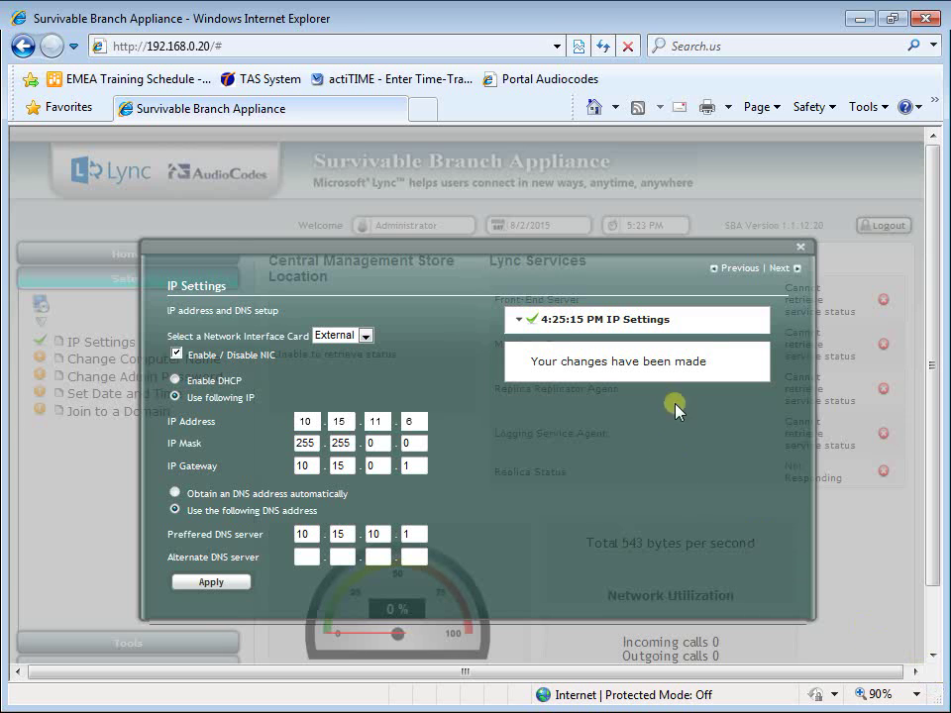
Step: Browse to the appliance's new address 10.15.11.6
click(237, 46)
text(1)
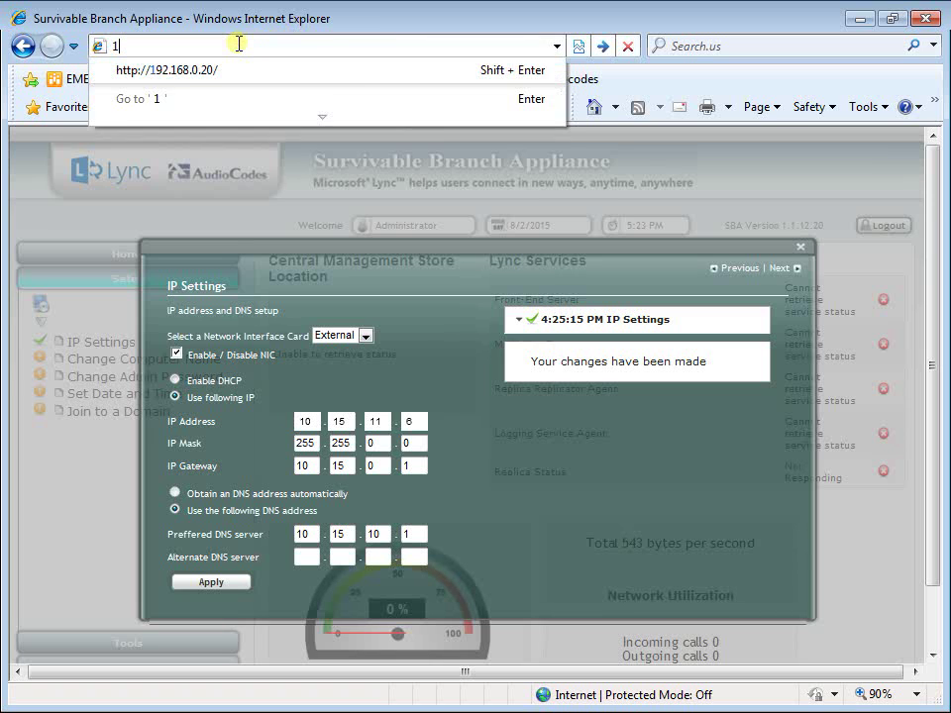
text(0.15.11)
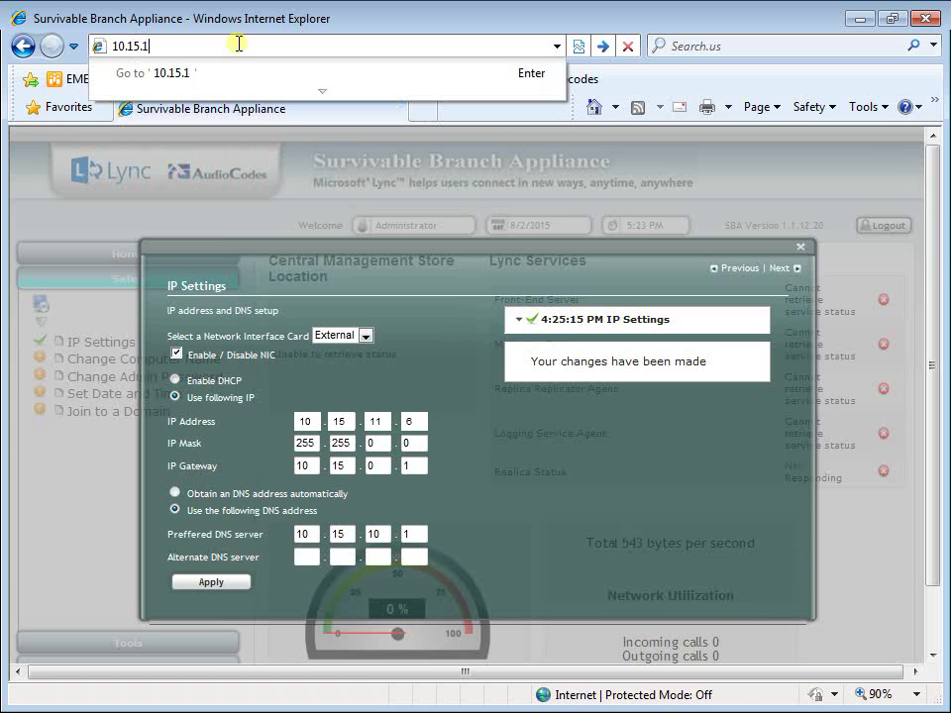
text(.6)
key(Return)
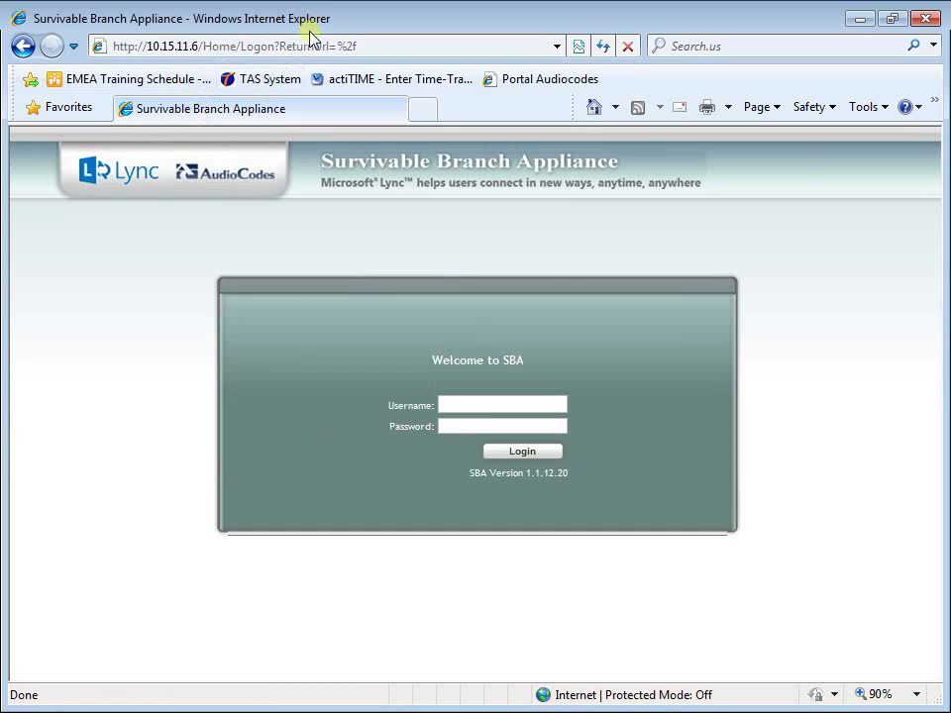
Step: Log in at 10.15.11.6 with username Administrator and the account password
click(467, 399)
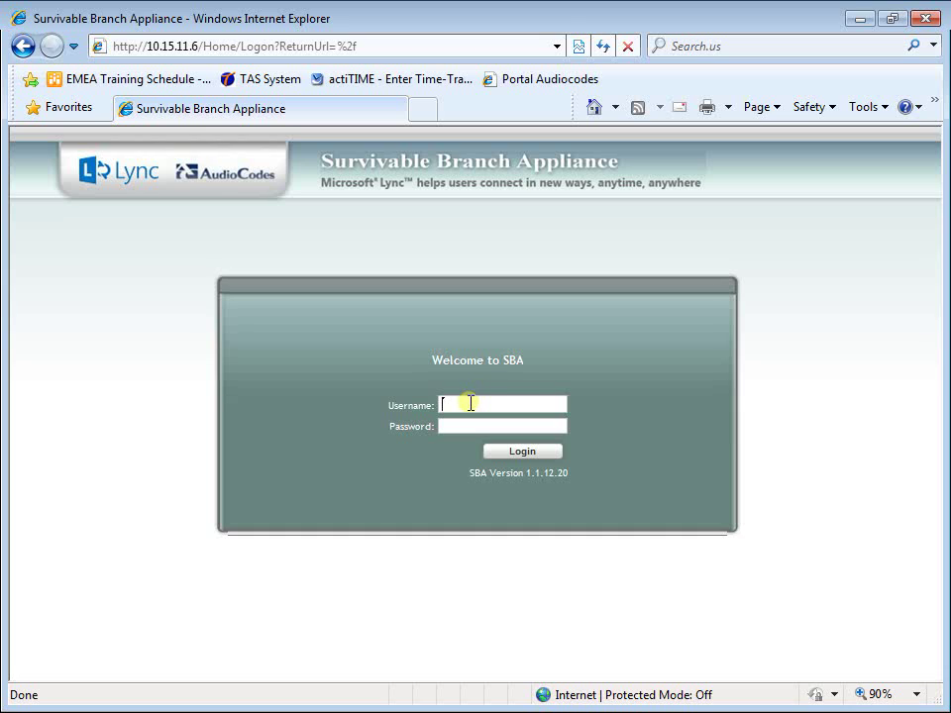
text(Adm)
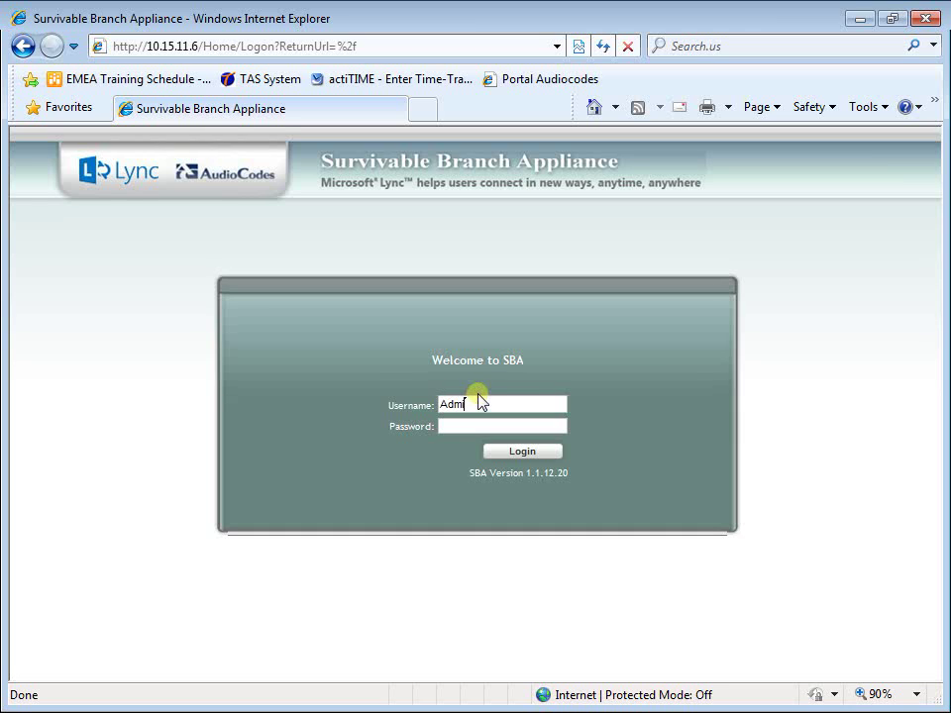
text(inistrator)
click(471, 423)
text(passwor)
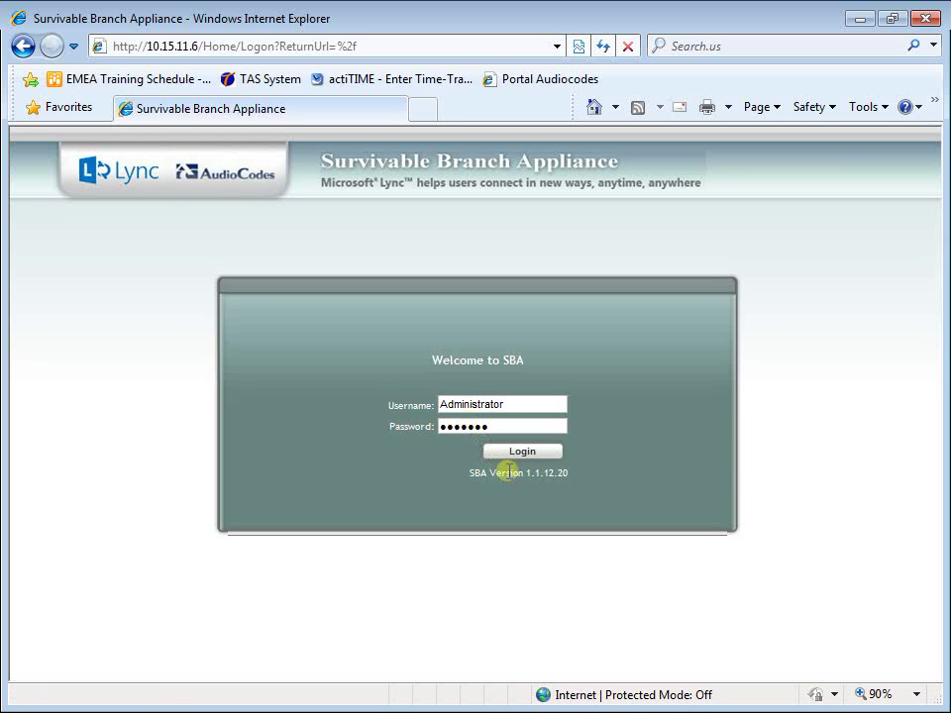
click(544, 458)
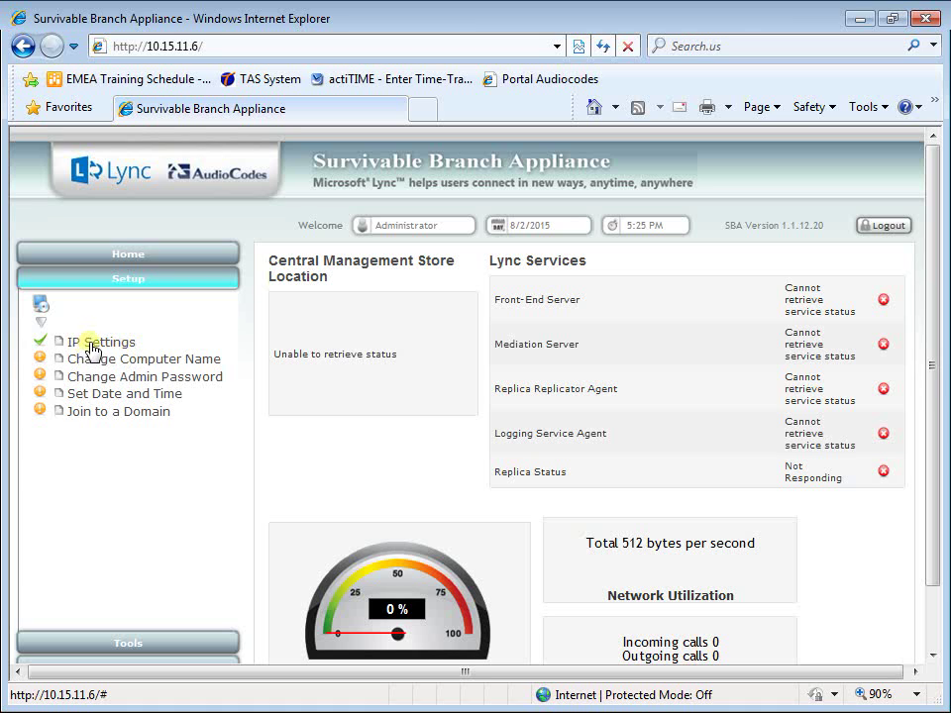
Step: Sign out of the Administrator session on the SBA web UI
drag(63, 347, 98, 336)
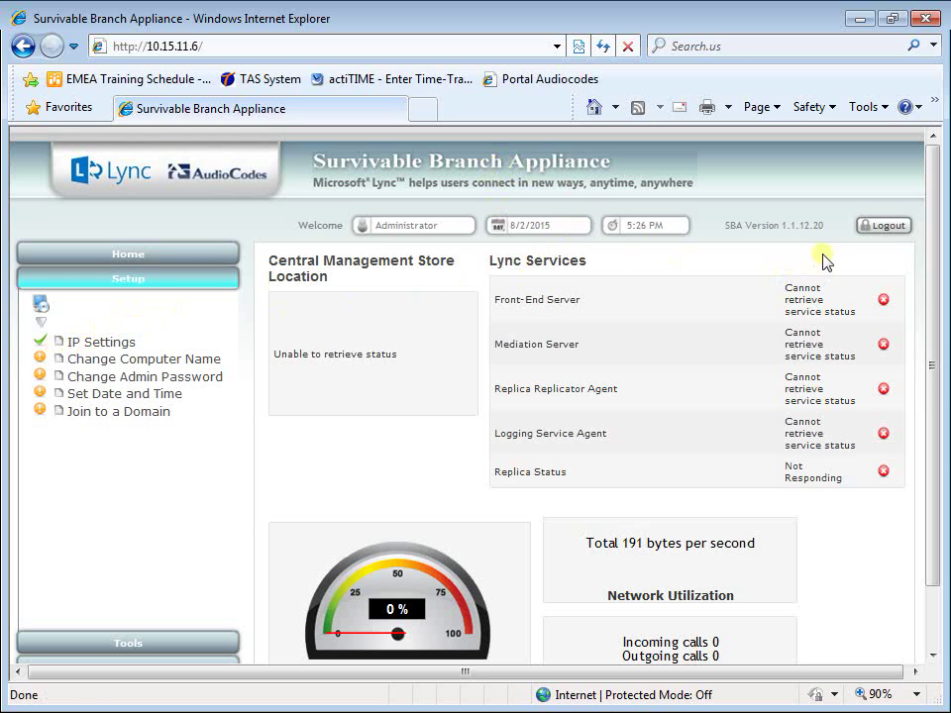
click(881, 227)
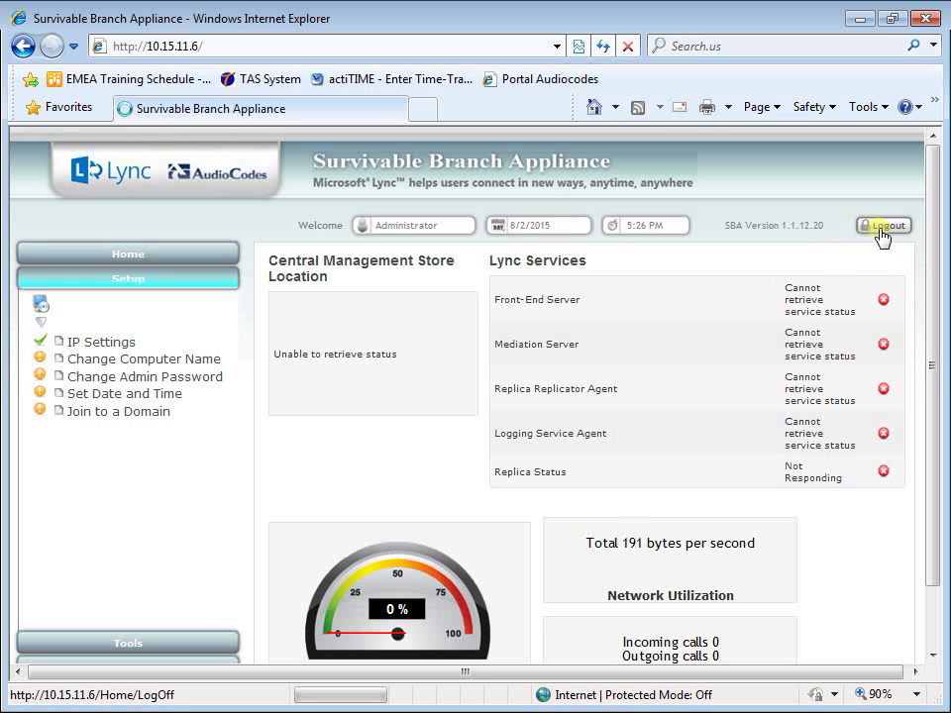